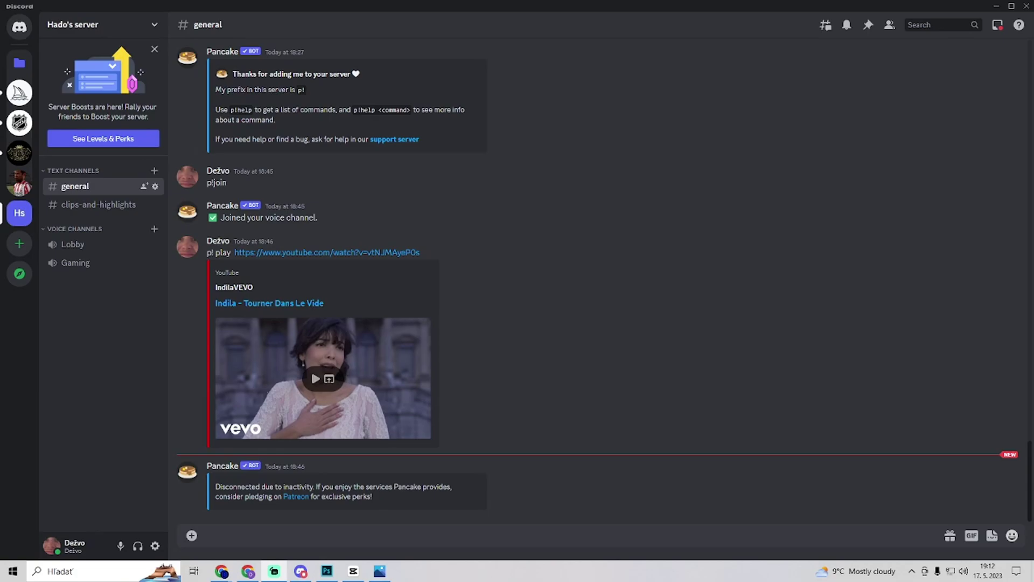
- Quit Discord and relaunch it from the taskbar search result for "discord"
click(1025, 6)
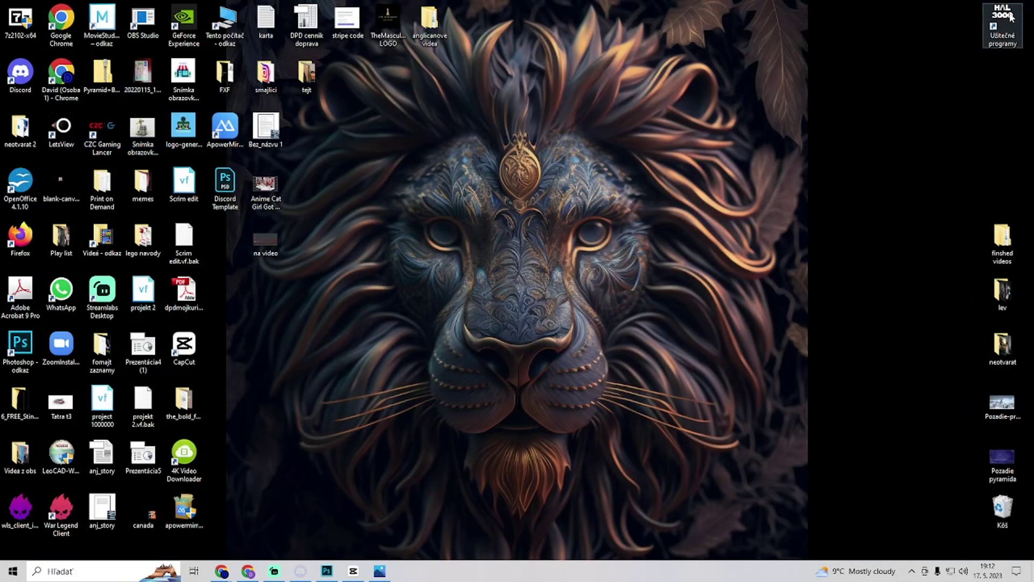
click(81, 571)
text(dis)
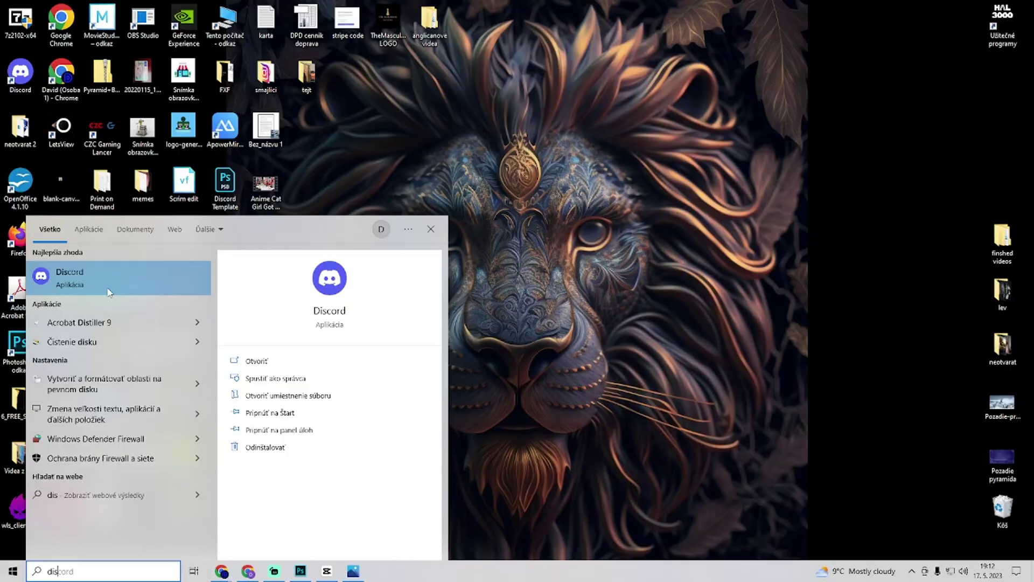
click(109, 291)
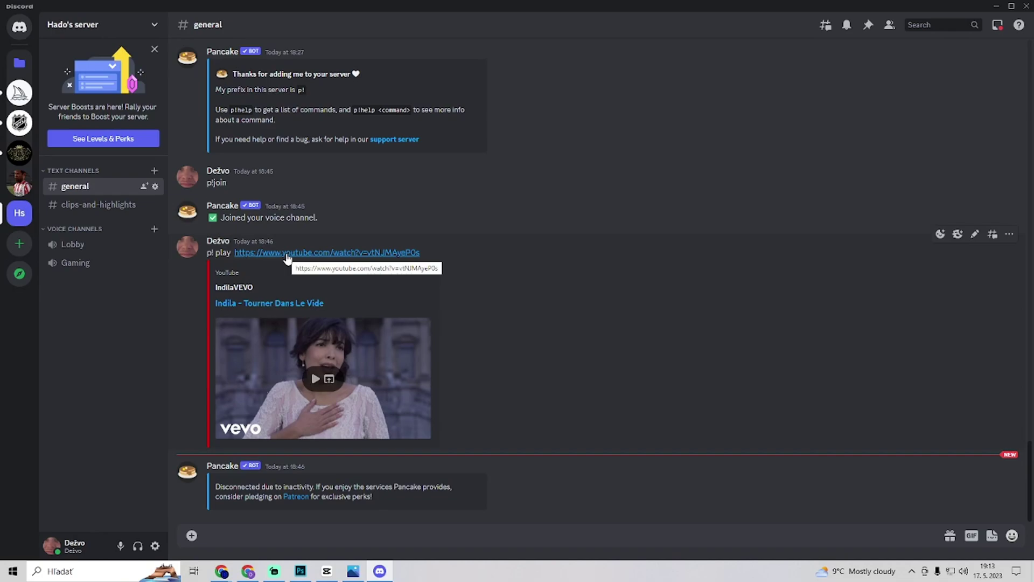
mouse_move(89, 244)
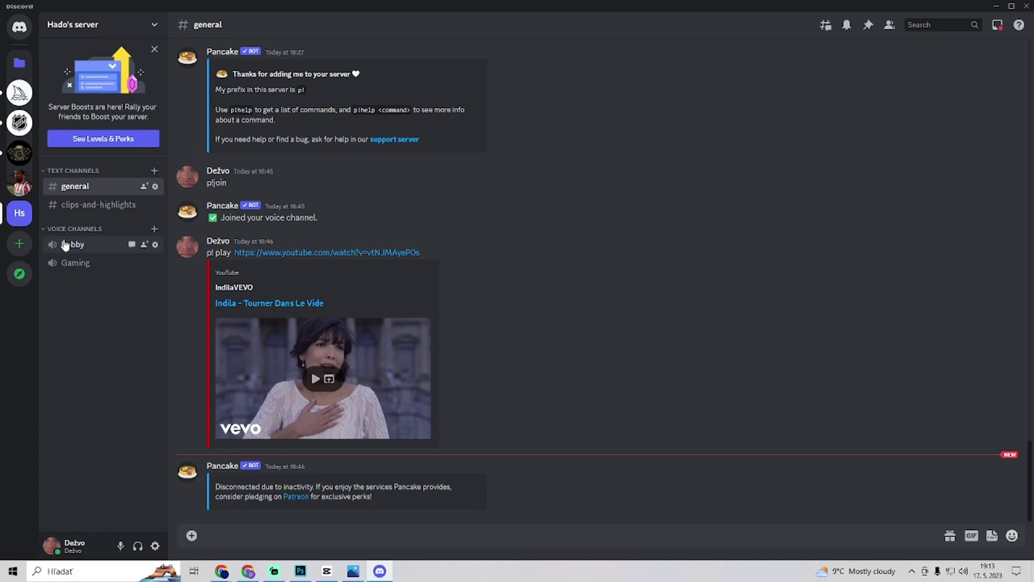
- Show the Region Override list in the Lobby voice channel's Overview settings, leaving Automatic selected
click(155, 245)
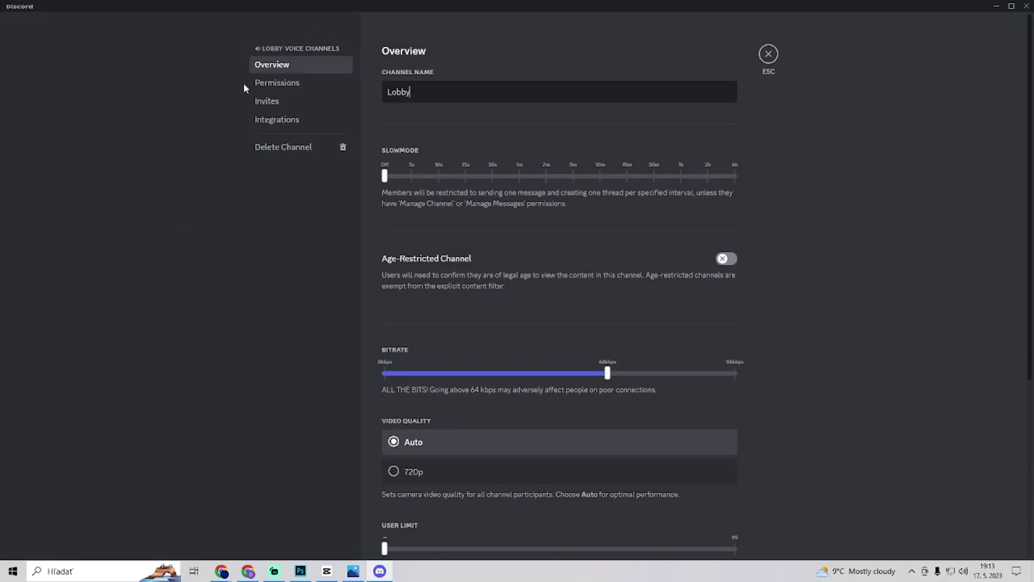
scroll(416, 215, down, 3)
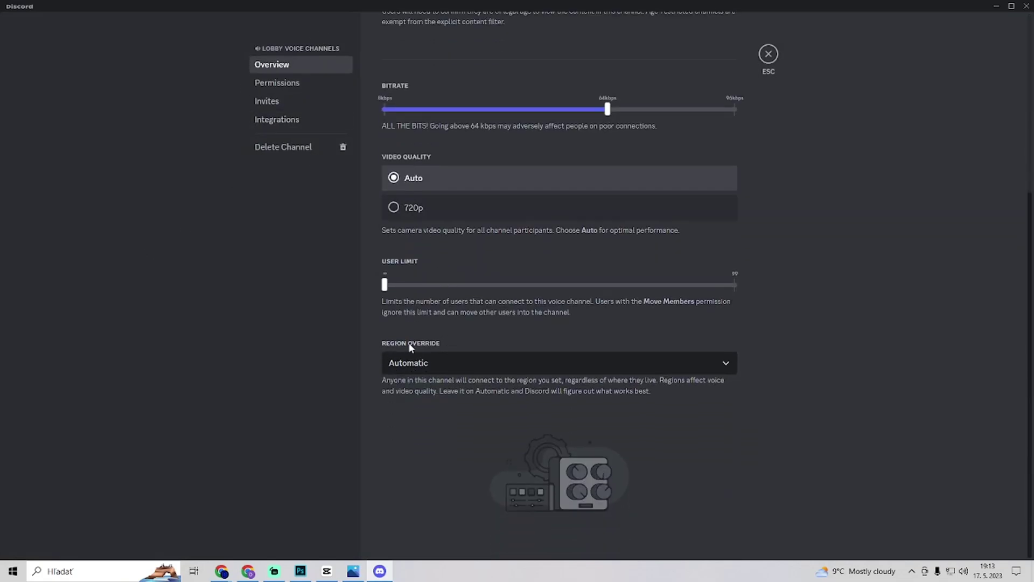
click(410, 363)
scroll(437, 448, down, 2)
scroll(452, 460, down, 3)
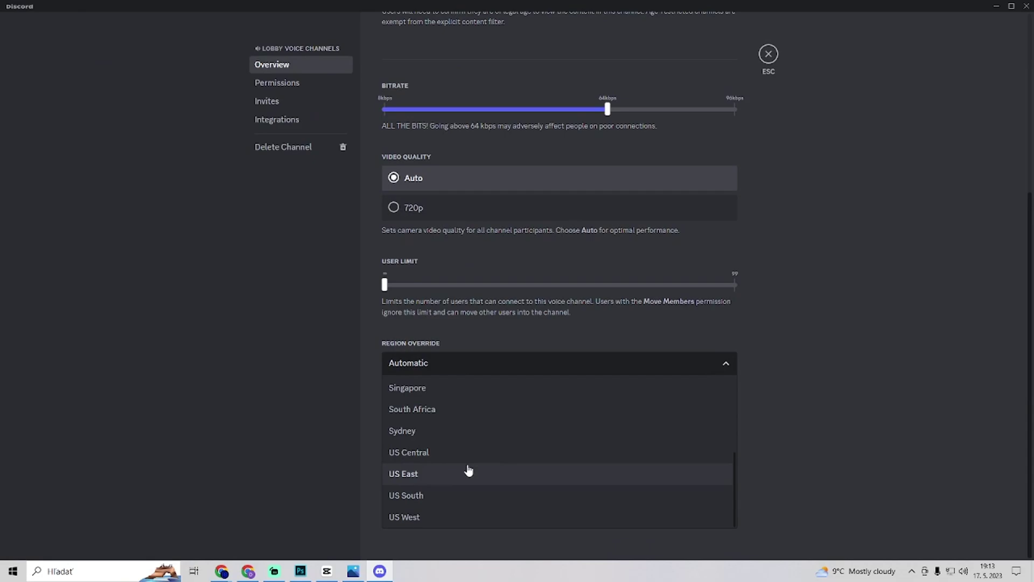
scroll(497, 477, up, 3)
scroll(505, 474, down, 3)
scroll(506, 474, up, 3)
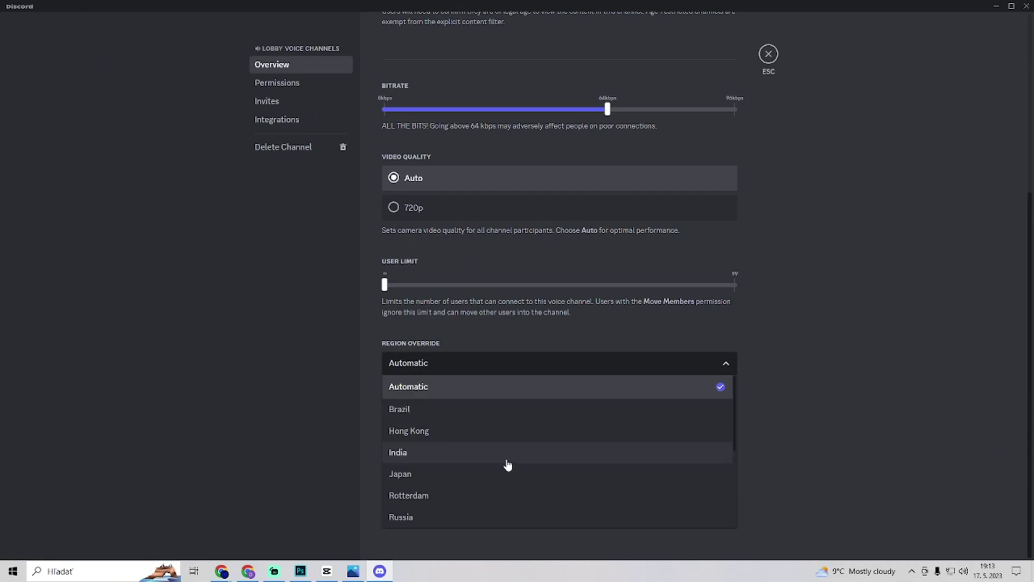
- Exit the Lobby channel settings back to the #general chat
click(766, 56)
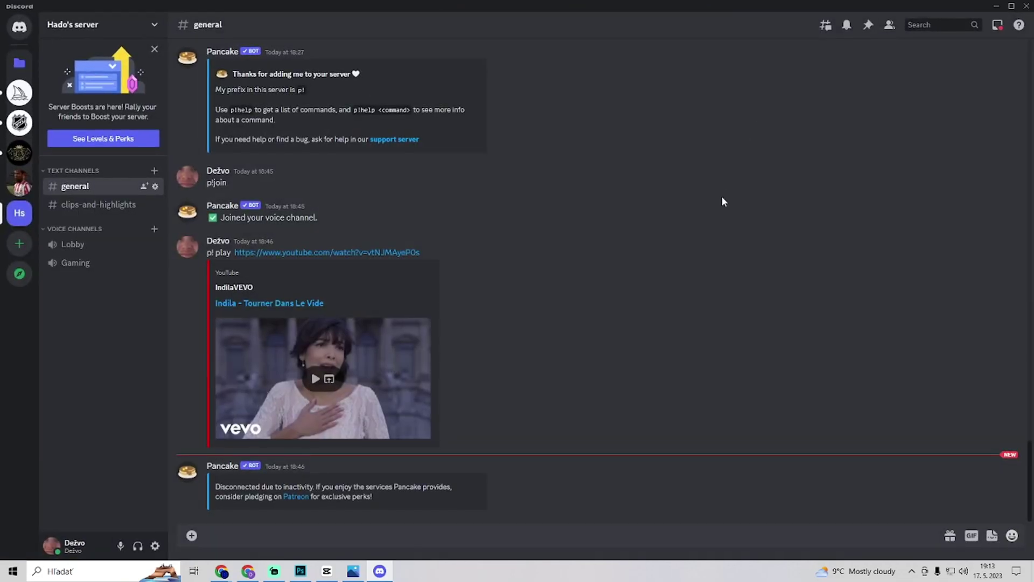